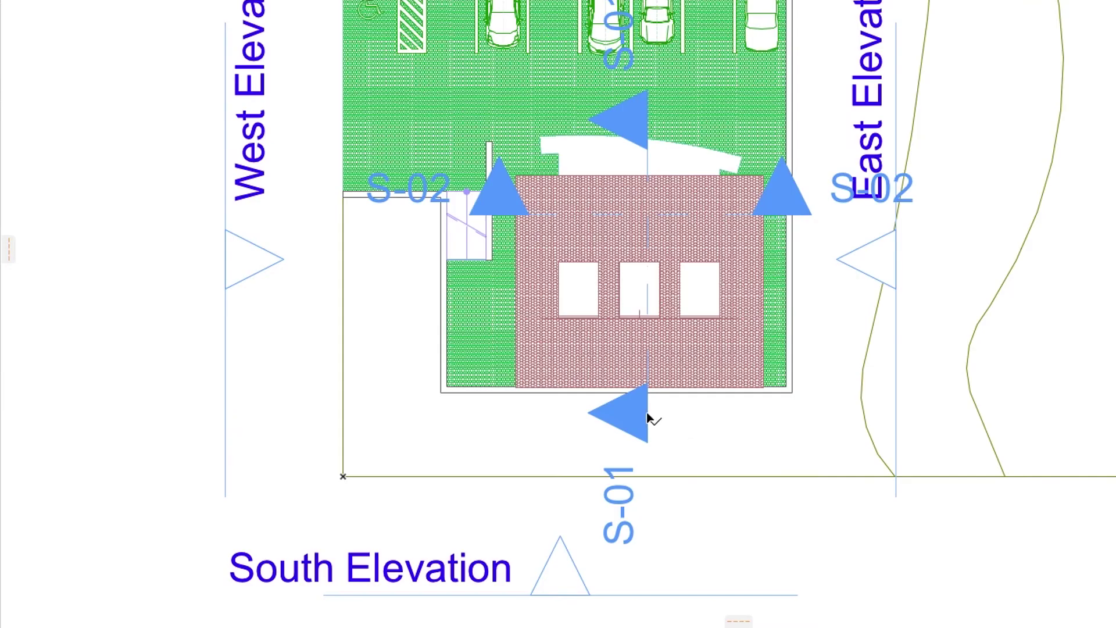
- Hide the layer of the selected S-01 section marker via Layers > Hide Layer
{"action": "left_click", "coordinate": [647, 419]}
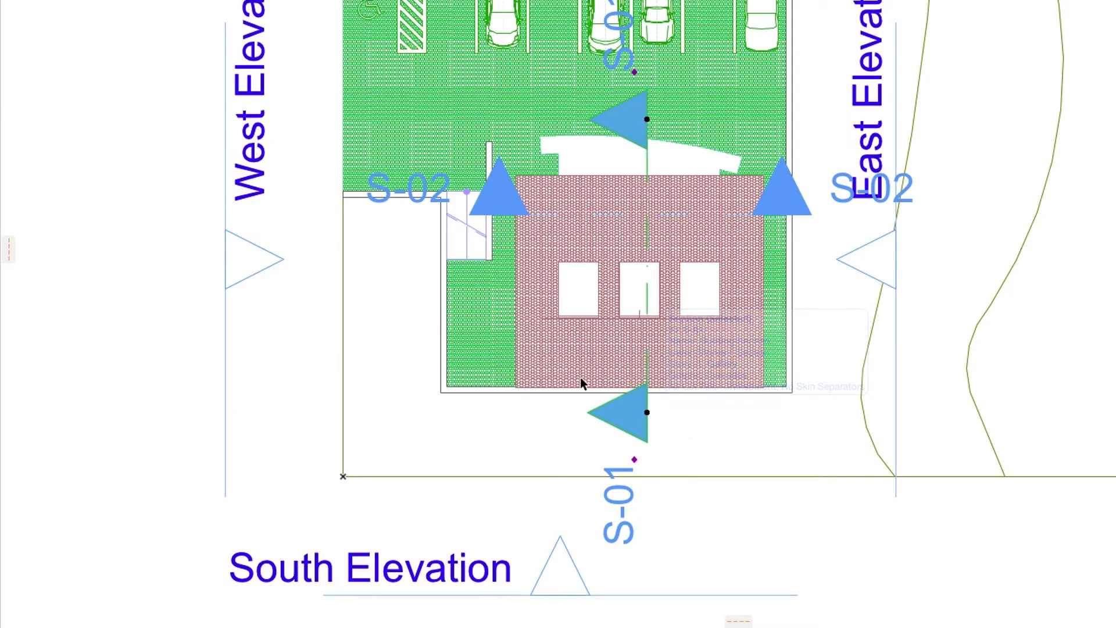
{"action": "right_click", "coordinate": [293, 243]}
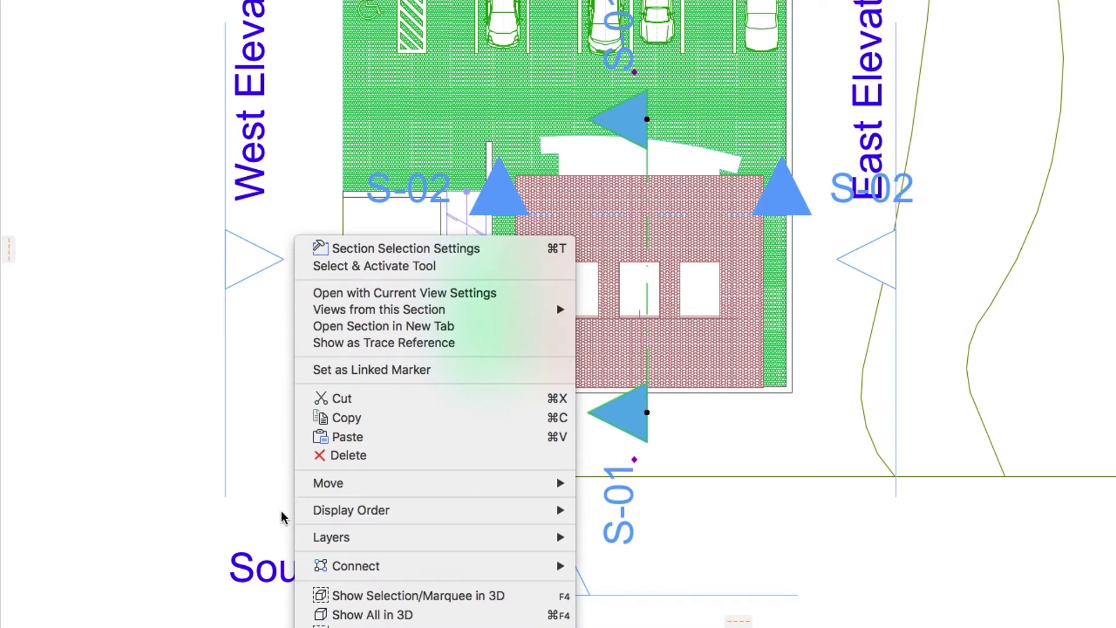
{"action": "mouse_move", "coordinate": [428, 538]}
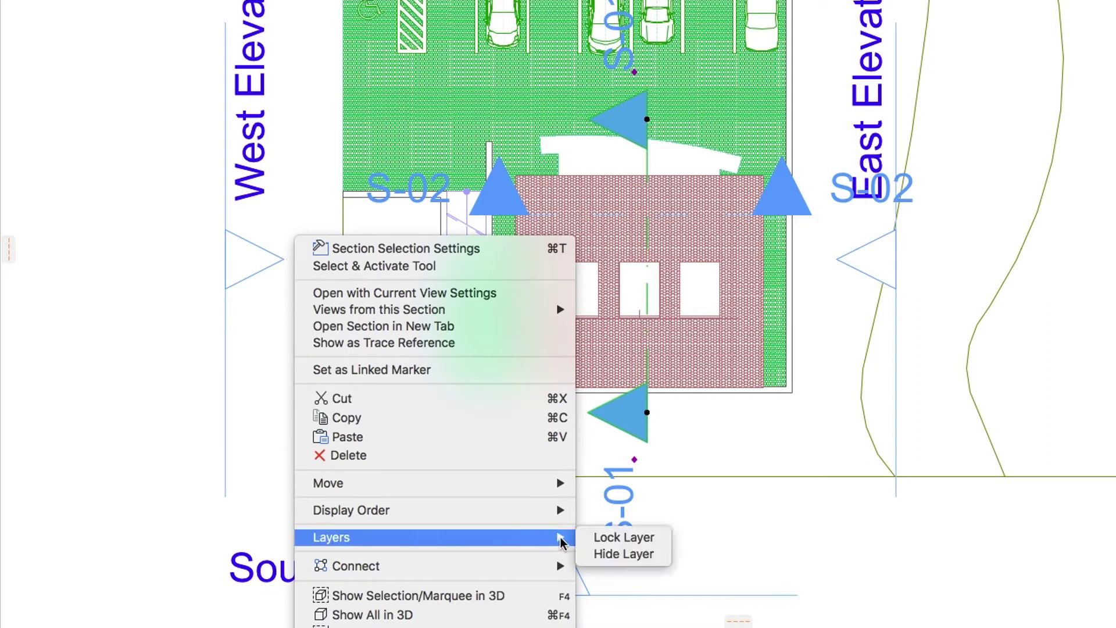
{"action": "left_click", "coordinate": [583, 557]}
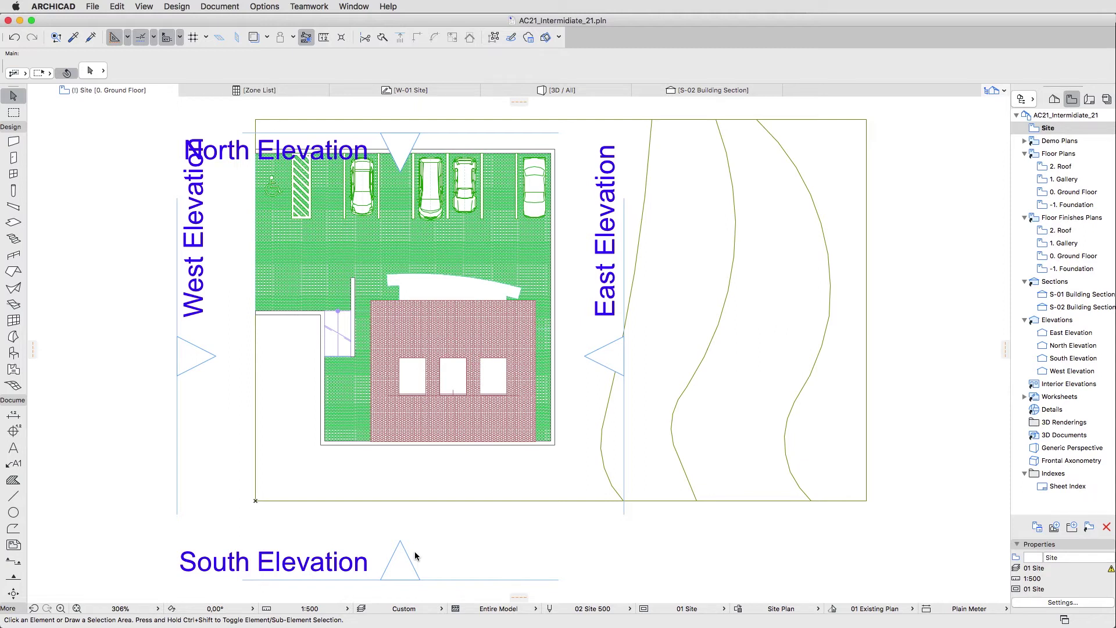
- In Layer Settings, hide the Marker - Elevation and Marker - Section layers for 01 Site
{"action": "left_click", "coordinate": [361, 609]}
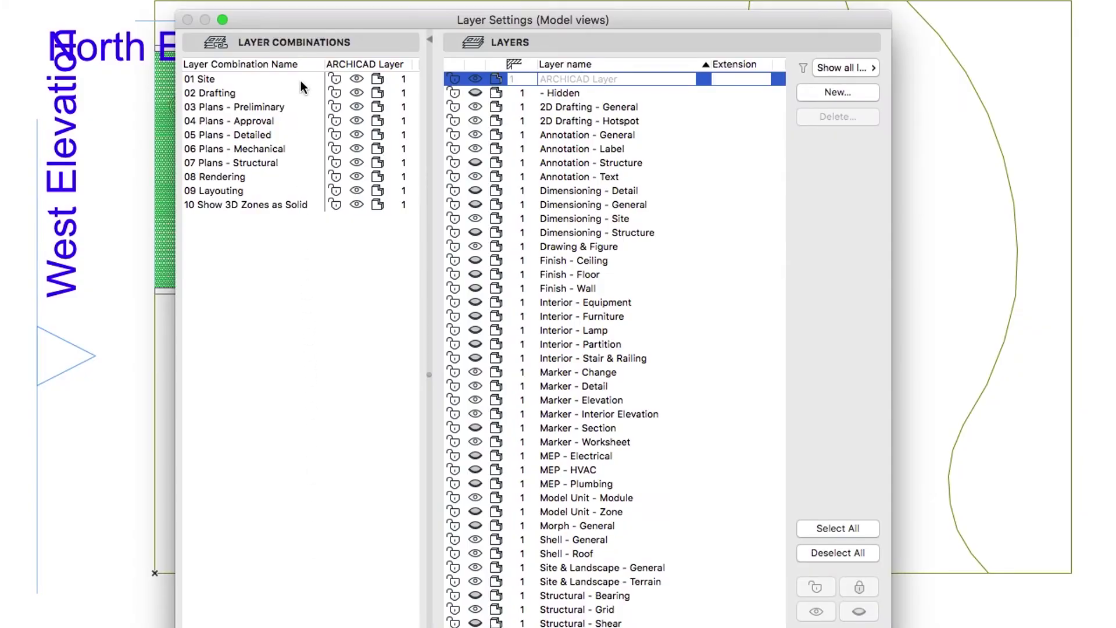
{"action": "left_click", "coordinate": [301, 80]}
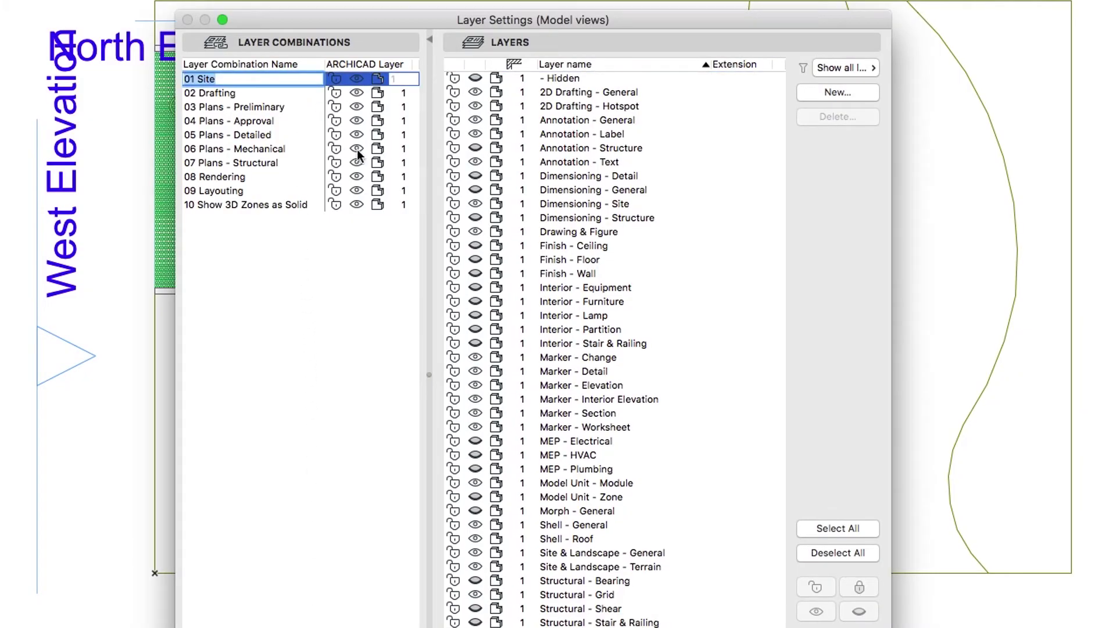
{"action": "left_click", "coordinate": [624, 384]}
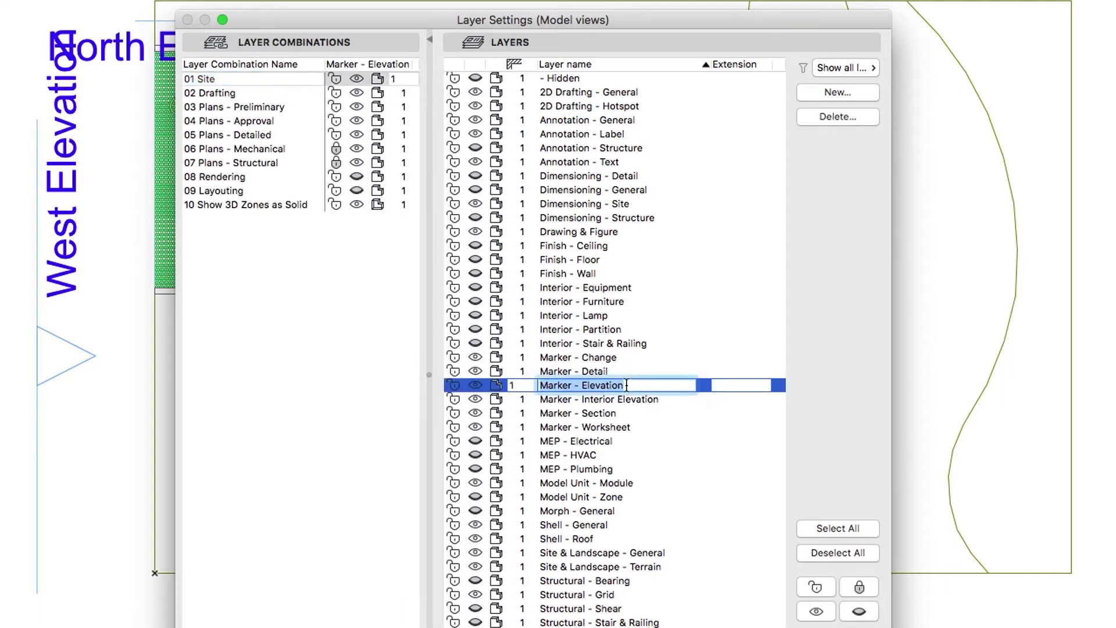
{"action": "left_click", "coordinate": [621, 415], "text": "super"}
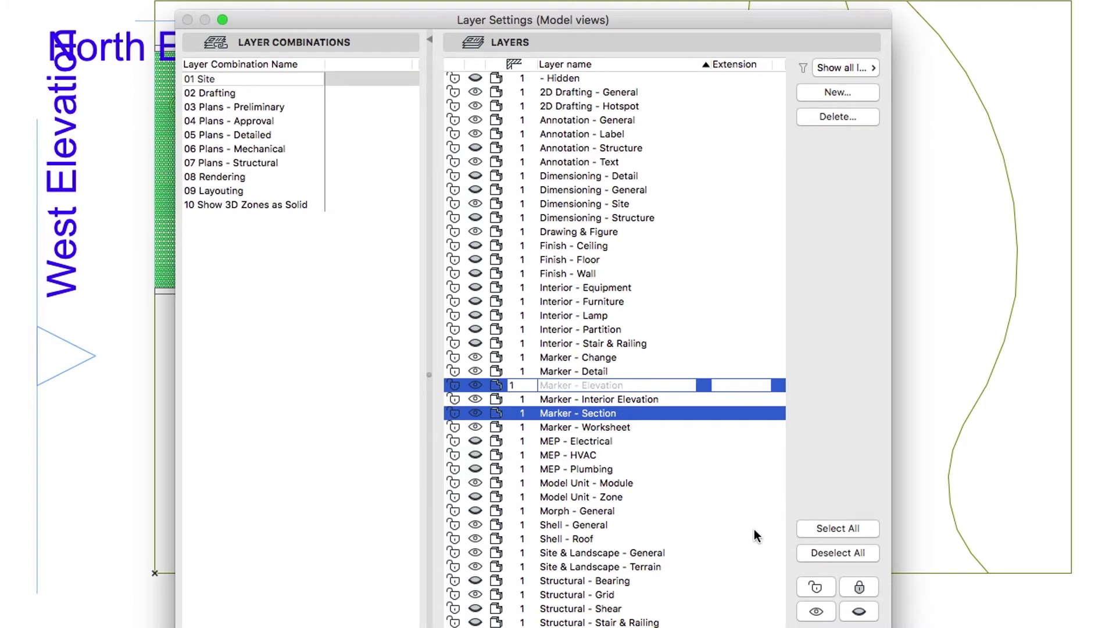
{"action": "left_click", "coordinate": [856, 611]}
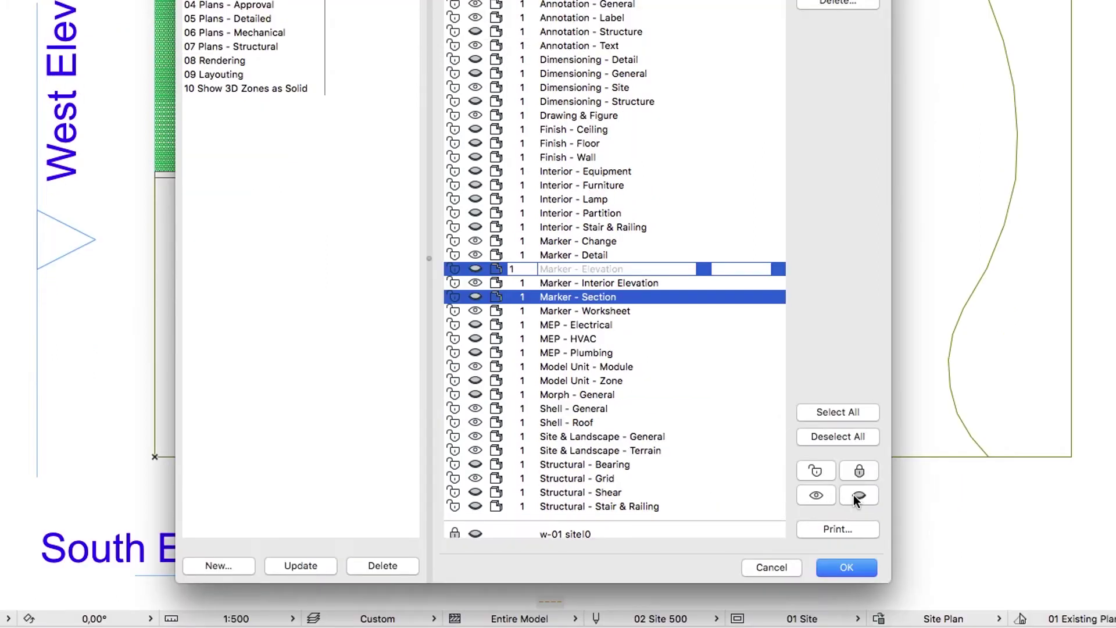
- Set visibility of the Structural - Stair & Railing and Bearing layers and update 01 Site
{"action": "left_click", "coordinate": [711, 506]}
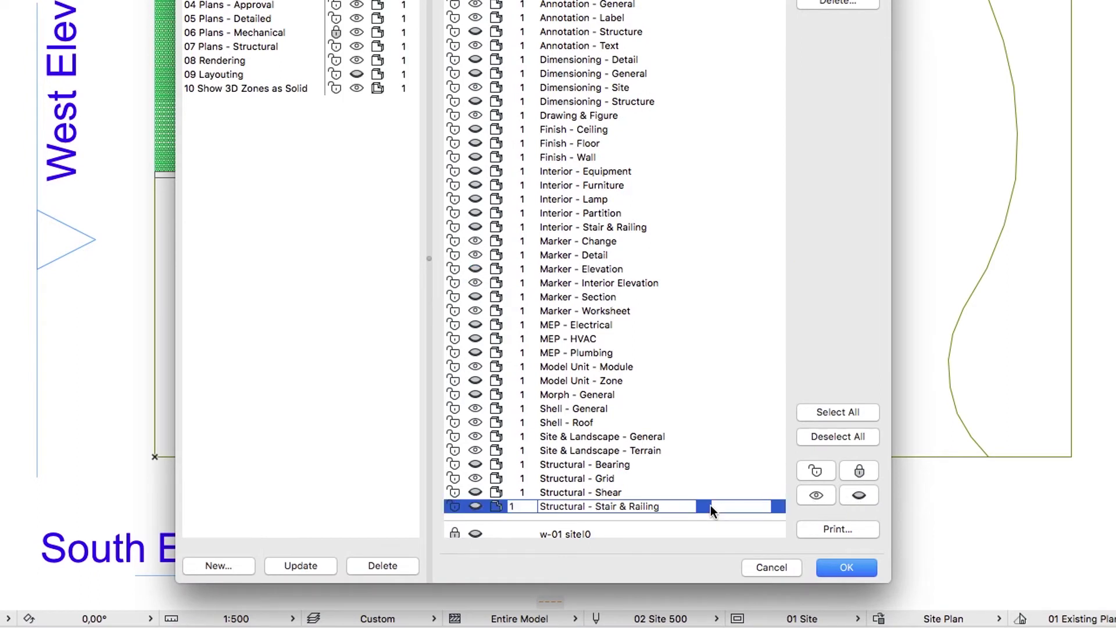
{"action": "left_click", "coordinate": [701, 469], "text": "super"}
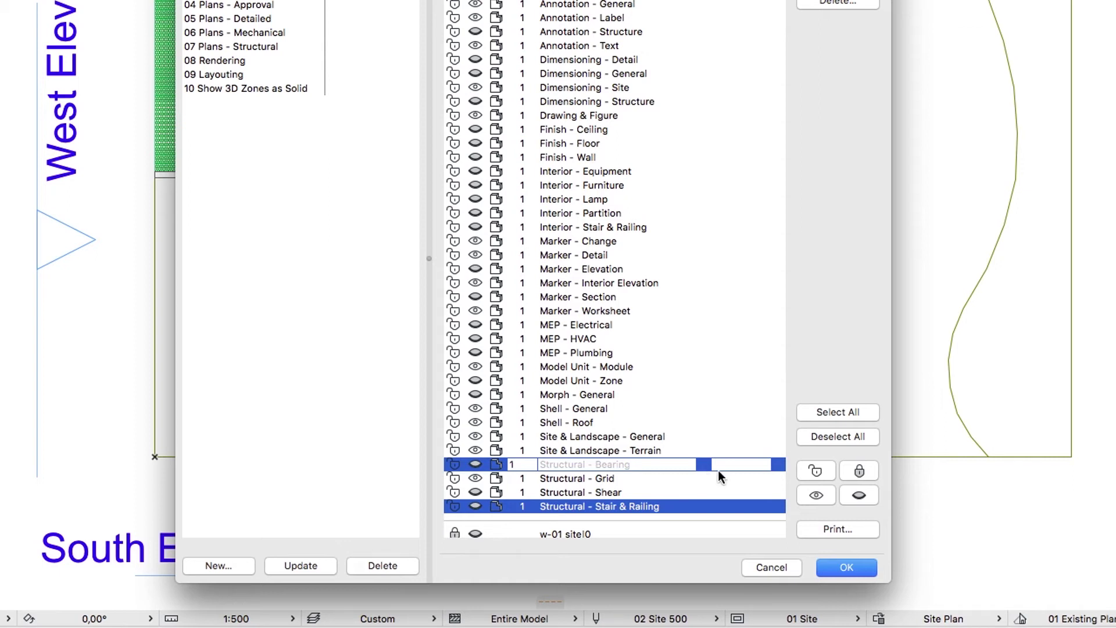
{"action": "left_click", "coordinate": [803, 490]}
{"action": "left_click", "coordinate": [329, 571]}
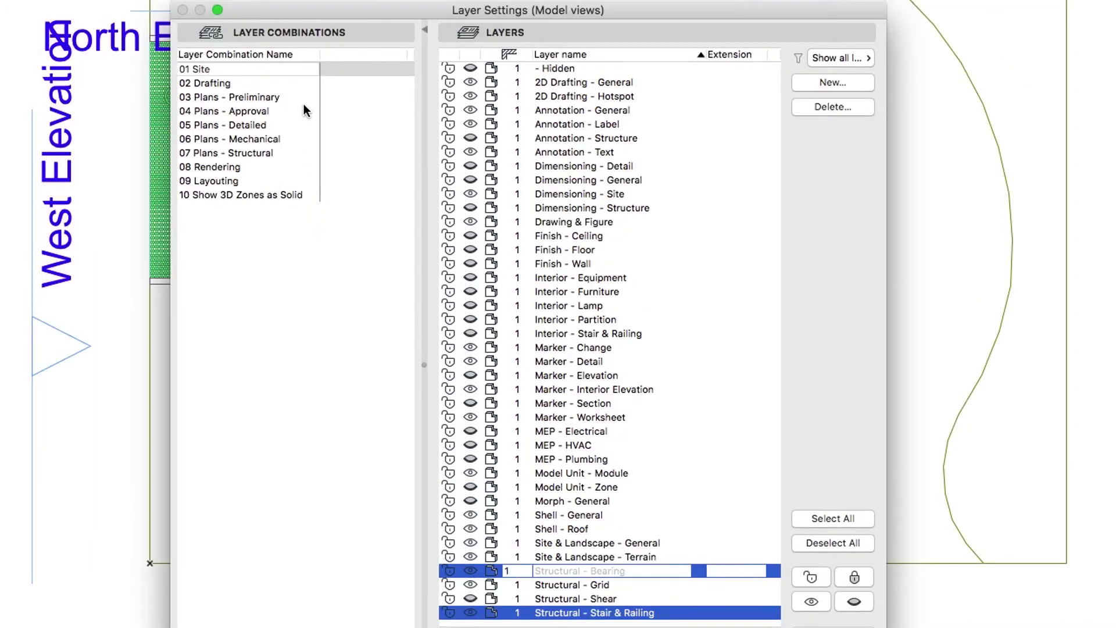
- Adjust Interior - Furniture and Site & Landscape - General visibility and update 03 Plans - Preliminary
{"action": "left_click", "coordinate": [304, 102]}
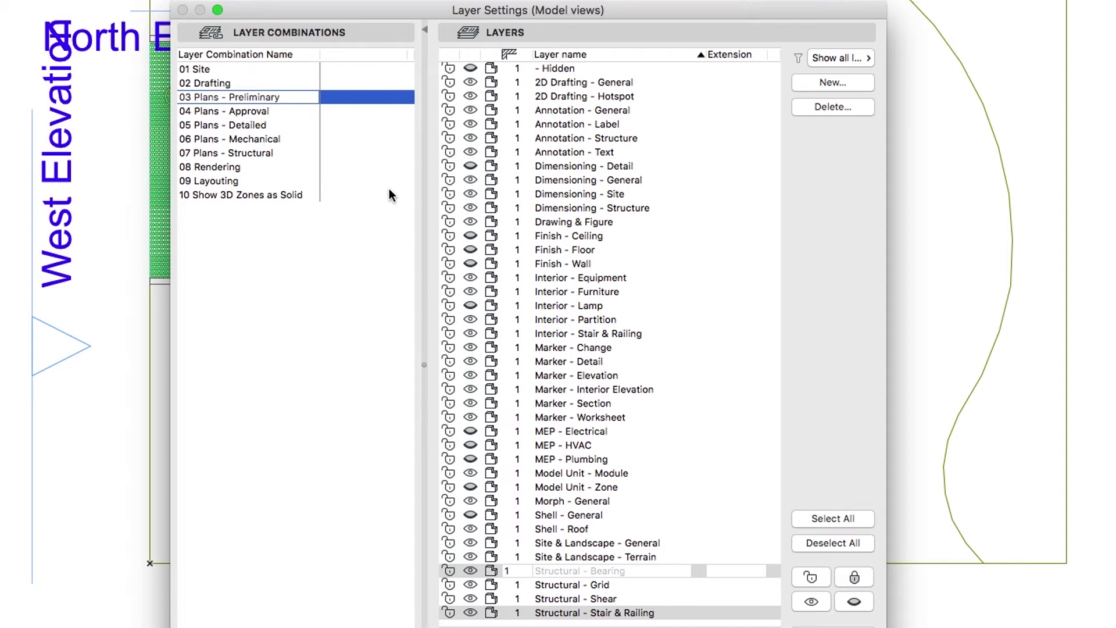
{"action": "left_click", "coordinate": [471, 295]}
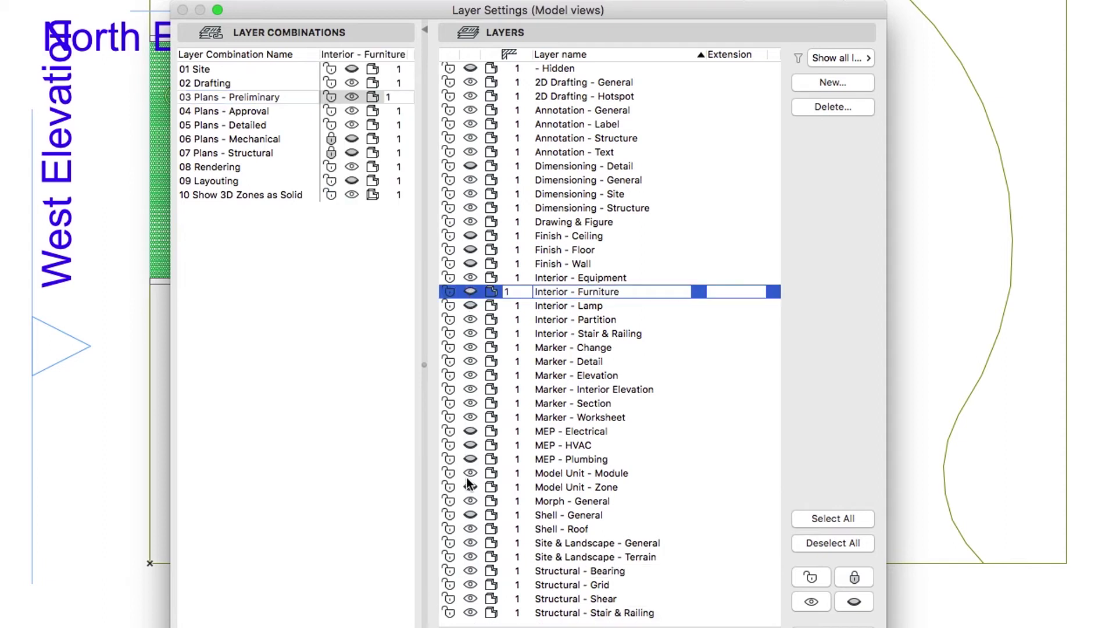
{"action": "left_click", "coordinate": [469, 543]}
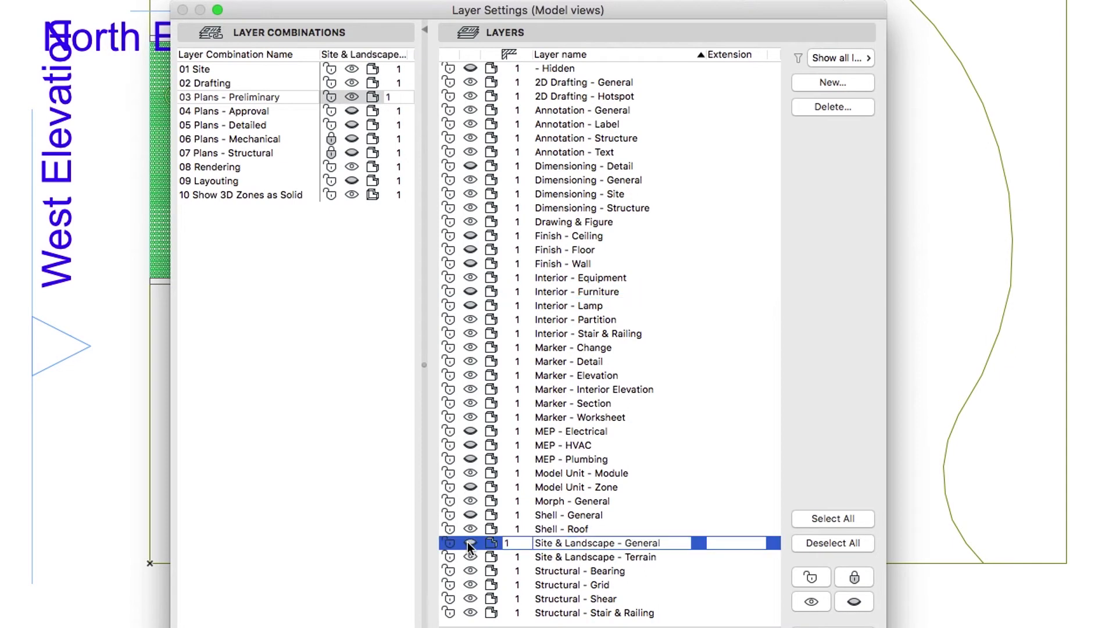
{"action": "left_click", "coordinate": [322, 608]}
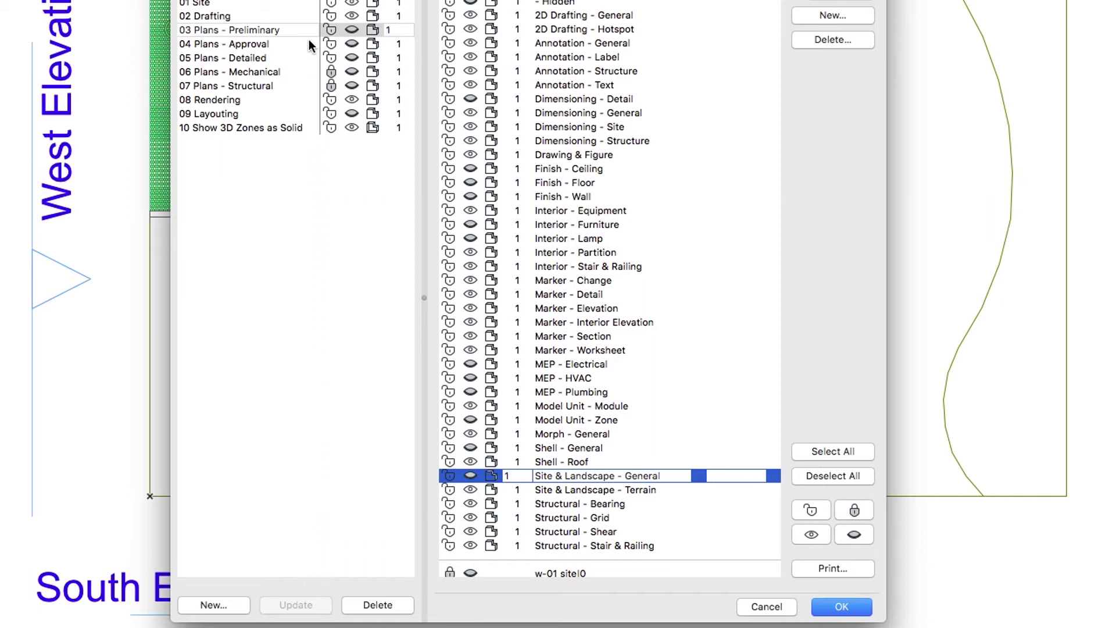
- Hide Dimensioning - Structure and Interior - Lamp layers and update 02 Drafting
{"action": "double_click", "coordinate": [309, 19]}
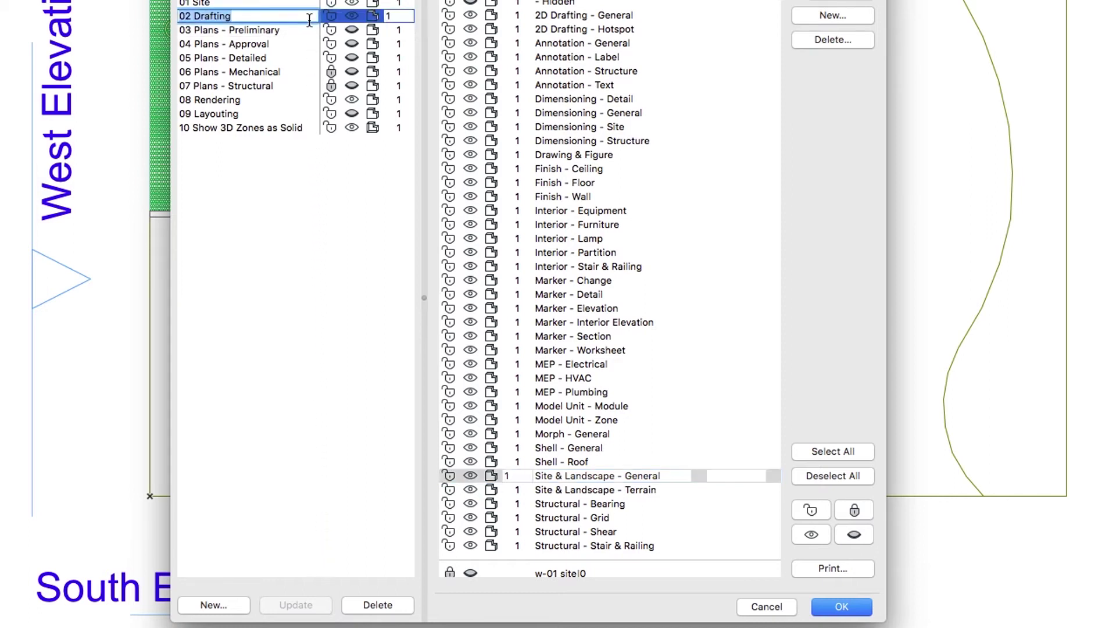
{"action": "left_click", "coordinate": [469, 145]}
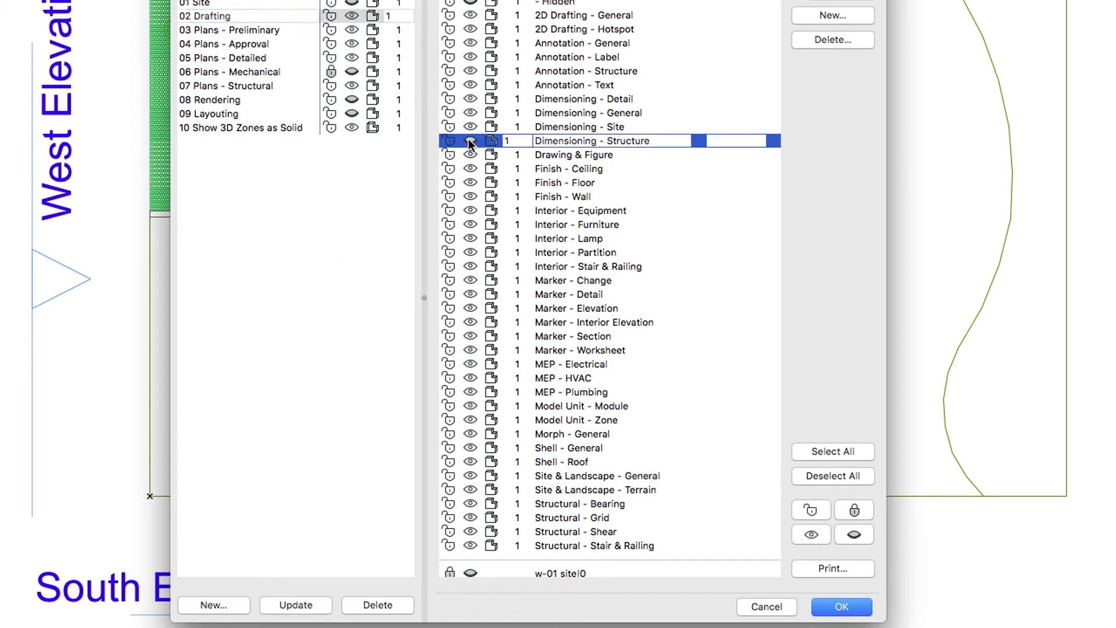
{"action": "left_click", "coordinate": [469, 238]}
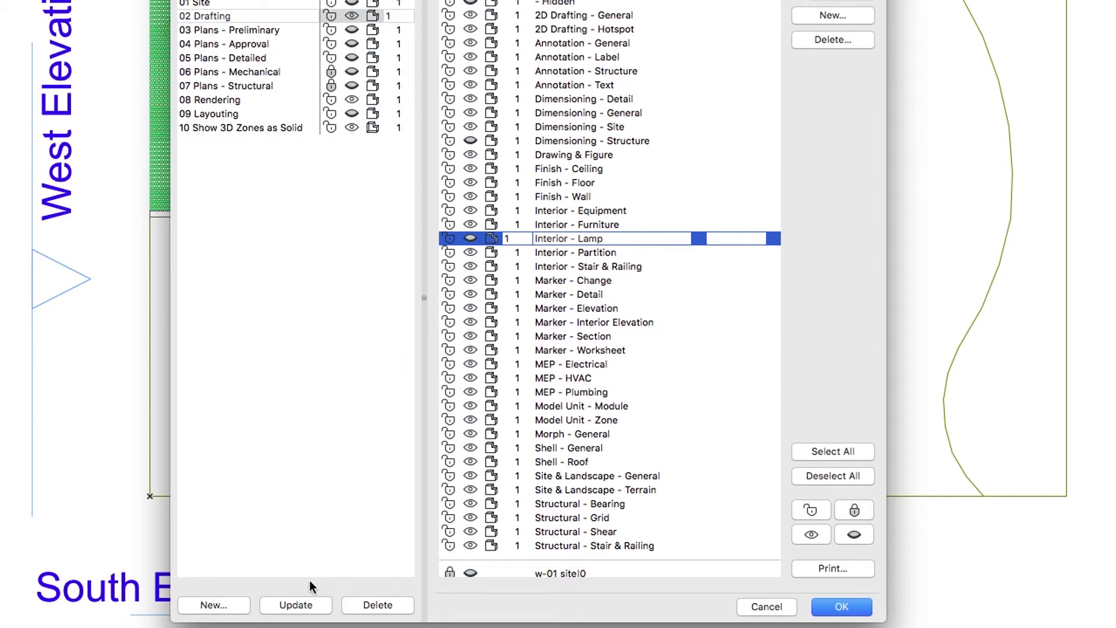
{"action": "left_click", "coordinate": [308, 601]}
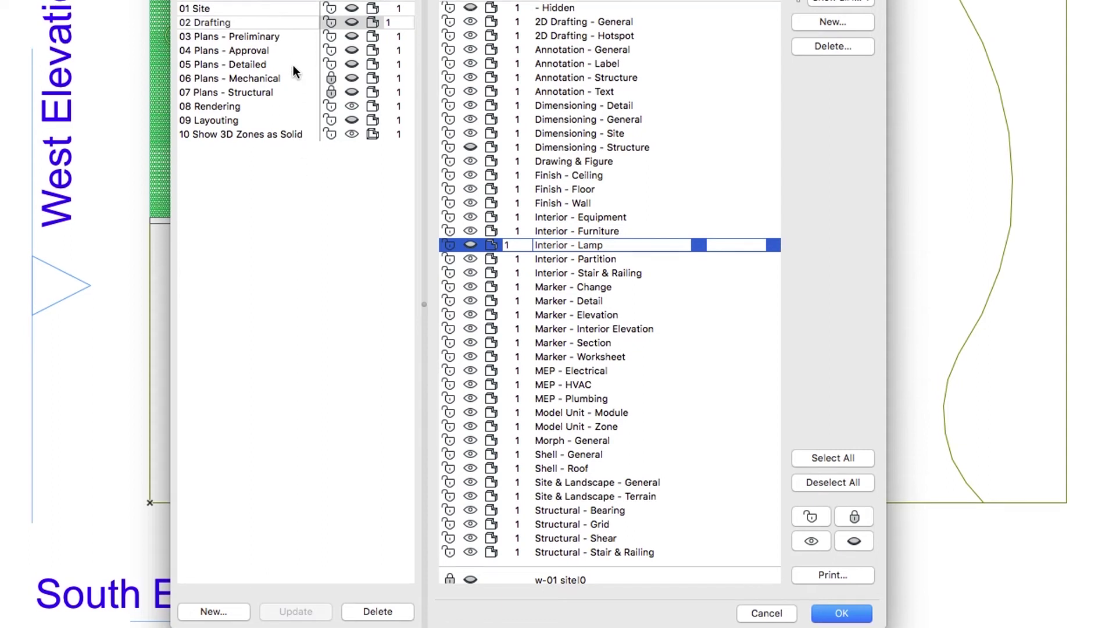
- Make 01 Site the active layer combination and confirm the layer settings
{"action": "left_click", "coordinate": [292, 7]}
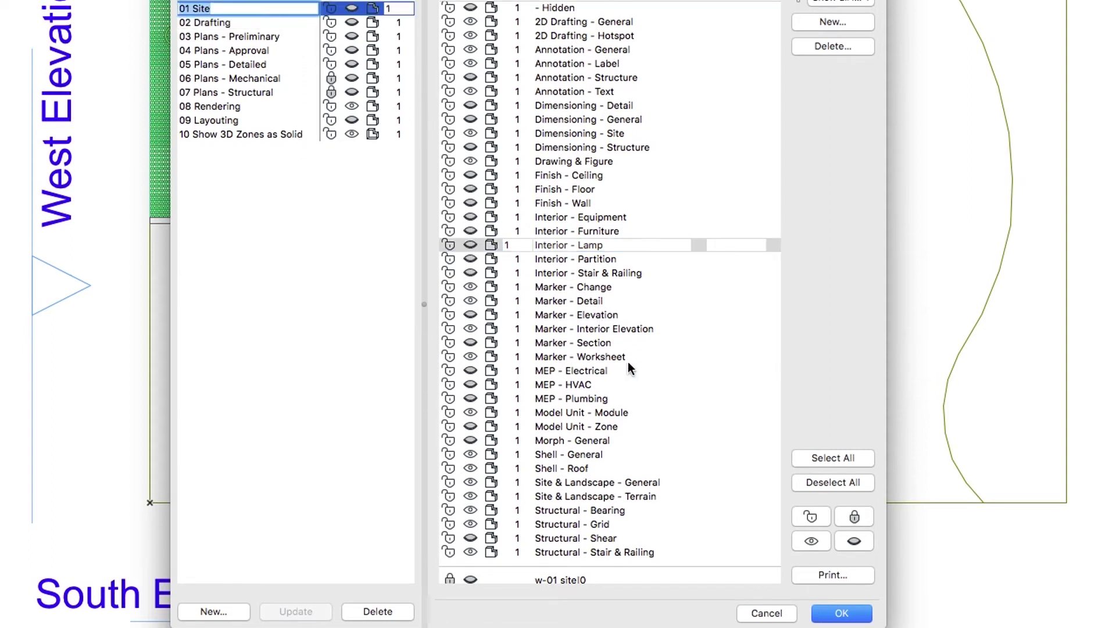
{"action": "left_click", "coordinate": [829, 615]}
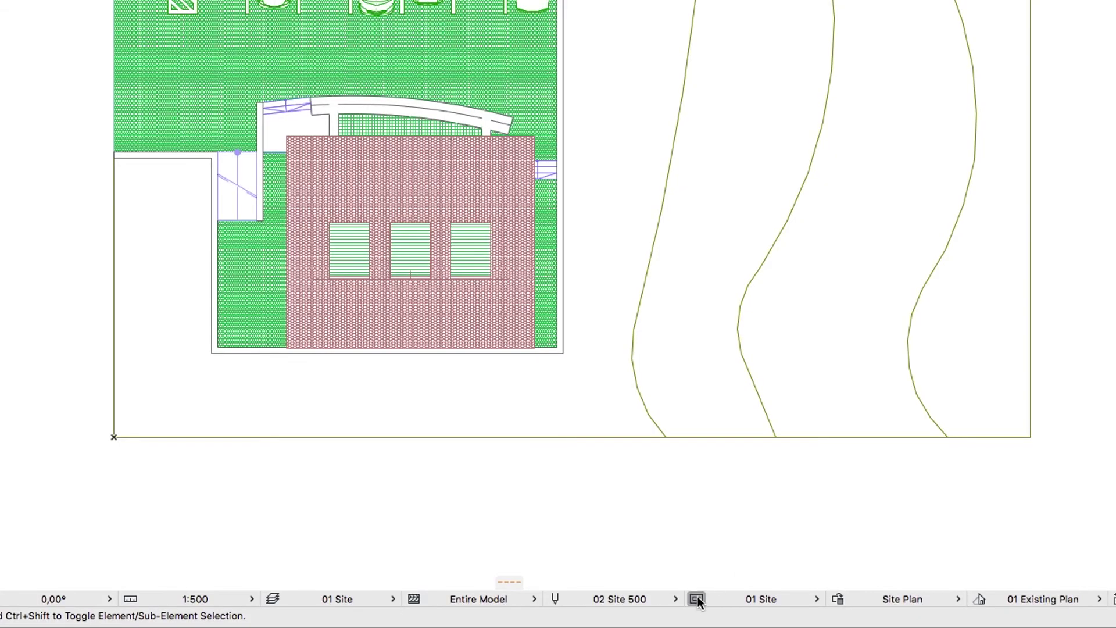
- In Model View Options, set Skylight to Show on Plans under Construction Element Options
{"action": "left_click", "coordinate": [697, 600]}
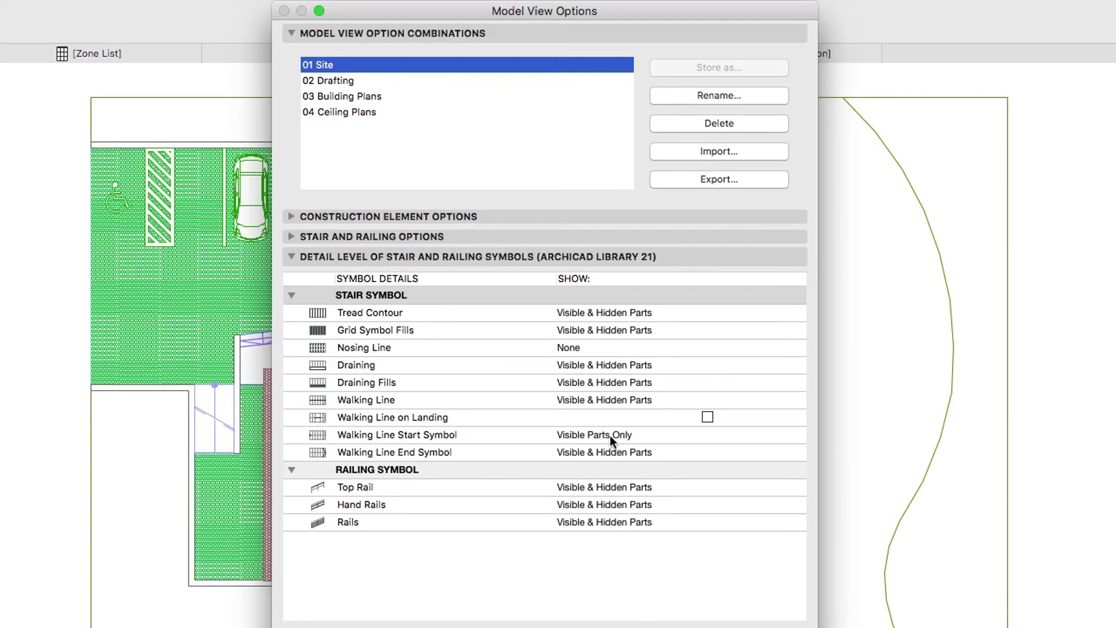
{"action": "left_click", "coordinate": [591, 218]}
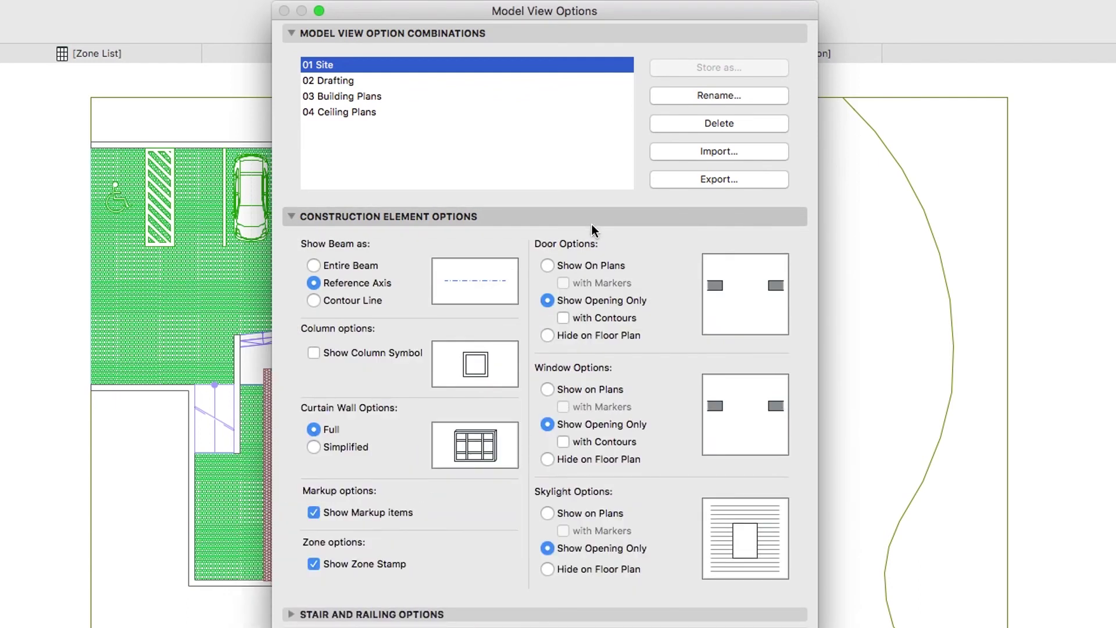
{"action": "left_click", "coordinate": [547, 513]}
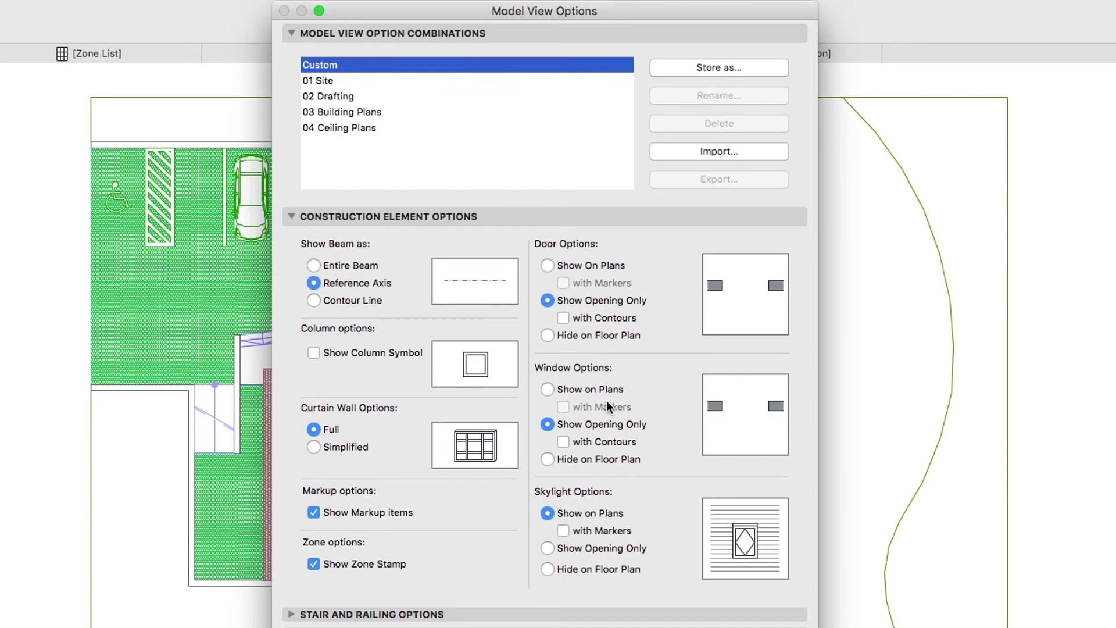
- Store the options by overwriting the 01 Site combination and confirm
{"action": "left_click", "coordinate": [667, 73]}
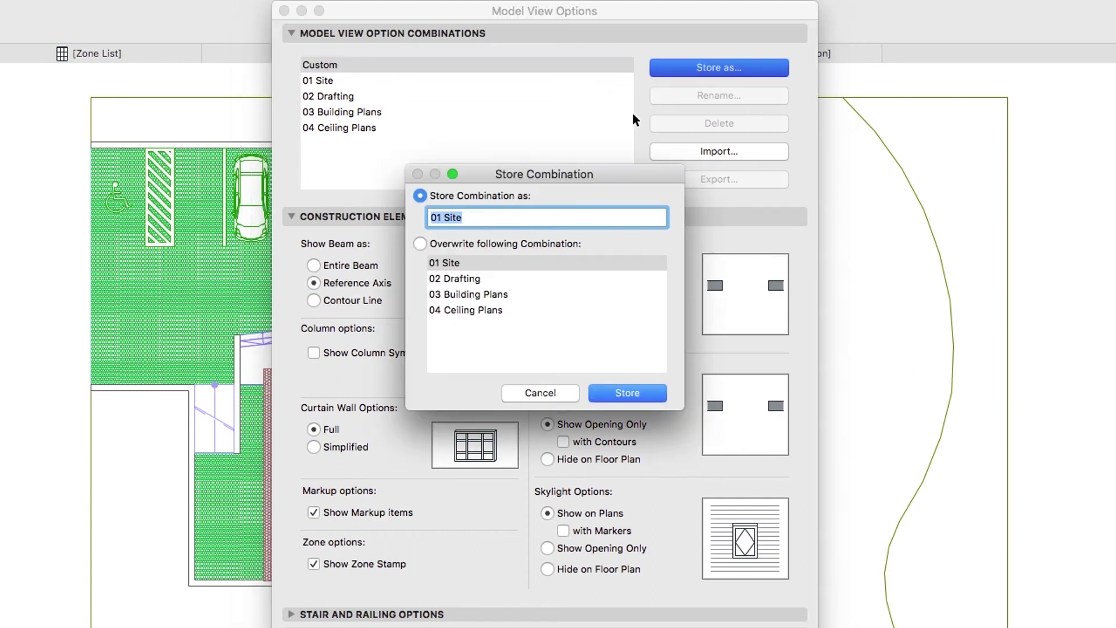
{"action": "left_click", "coordinate": [566, 261]}
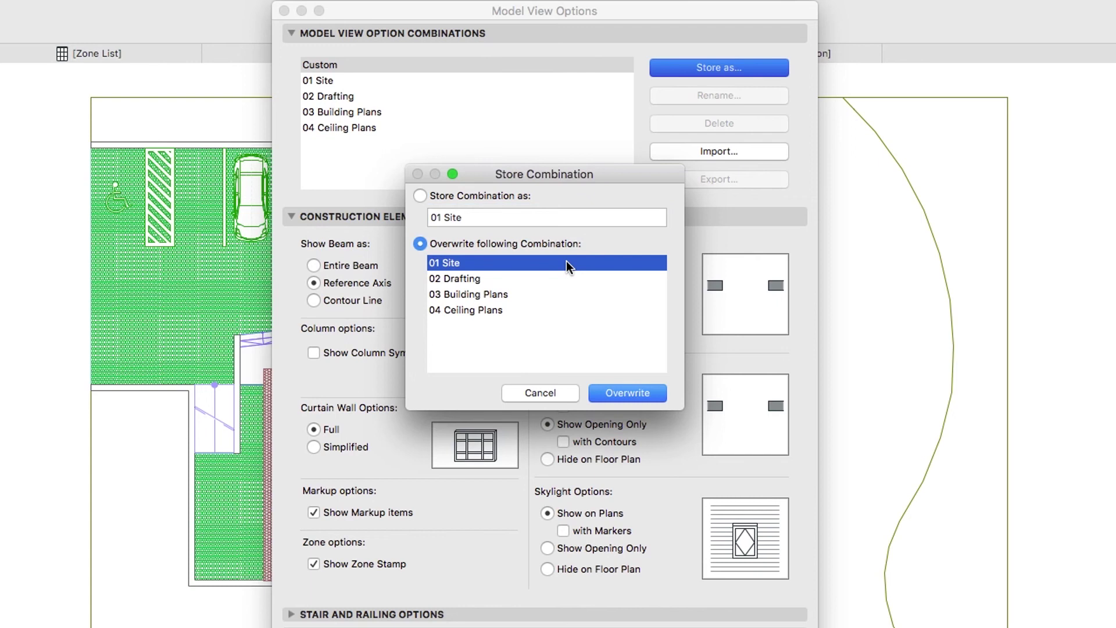
{"action": "left_click", "coordinate": [596, 394]}
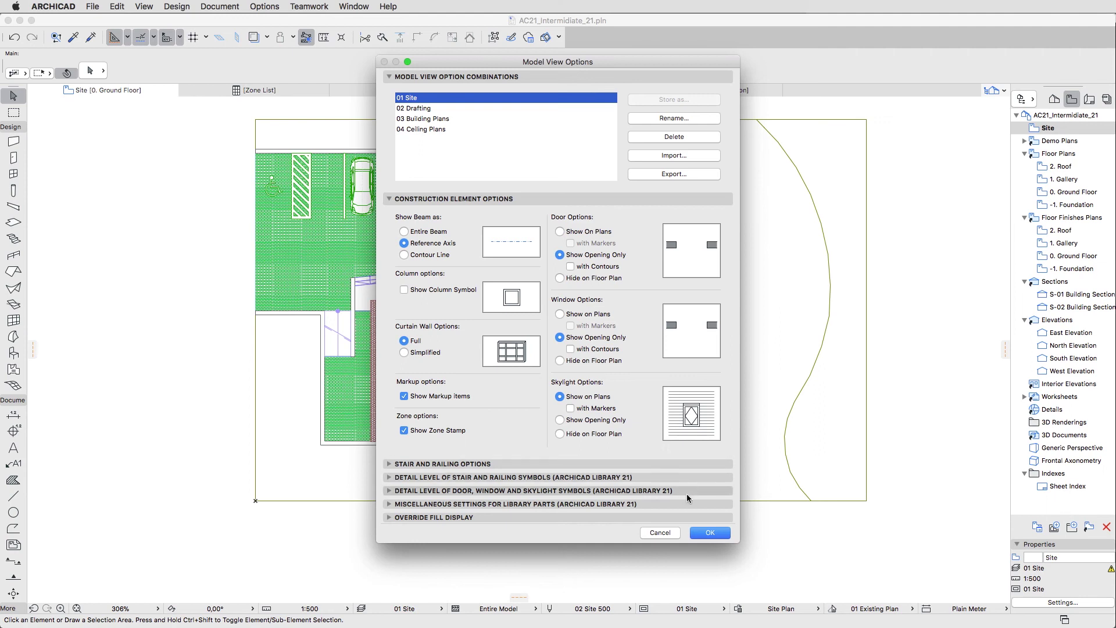
{"action": "left_click", "coordinate": [695, 533]}
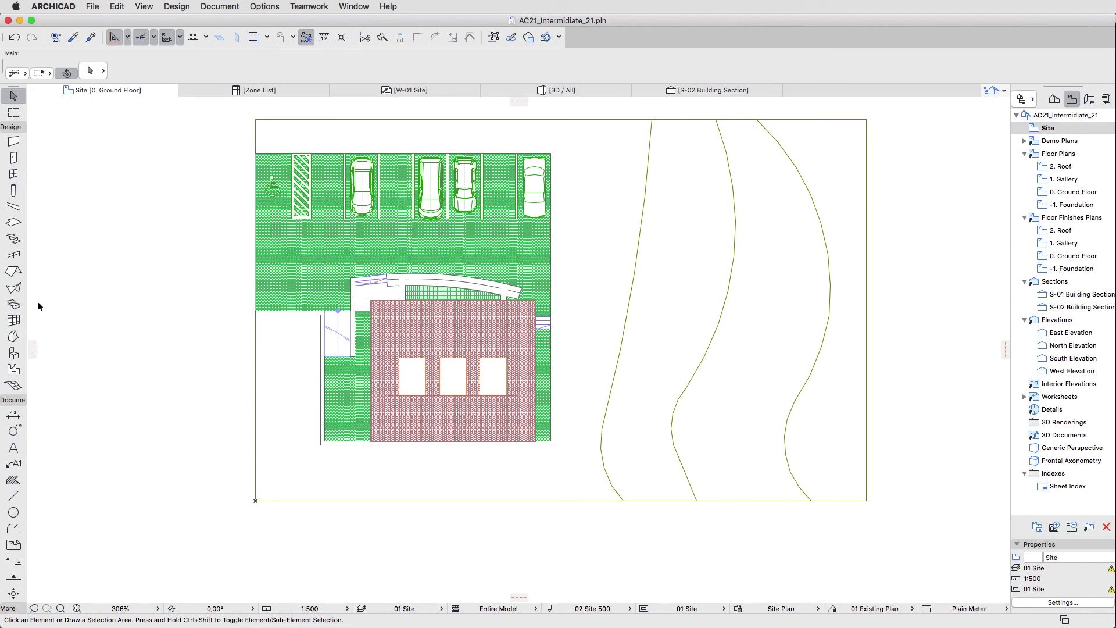
- Select all skylights and set their Representation Floor Plan Views detail level to 1:100
{"action": "left_click", "coordinate": [14, 305]}
{"action": "key", "text": "super+a"}
{"action": "double_click", "coordinate": [14, 304]}
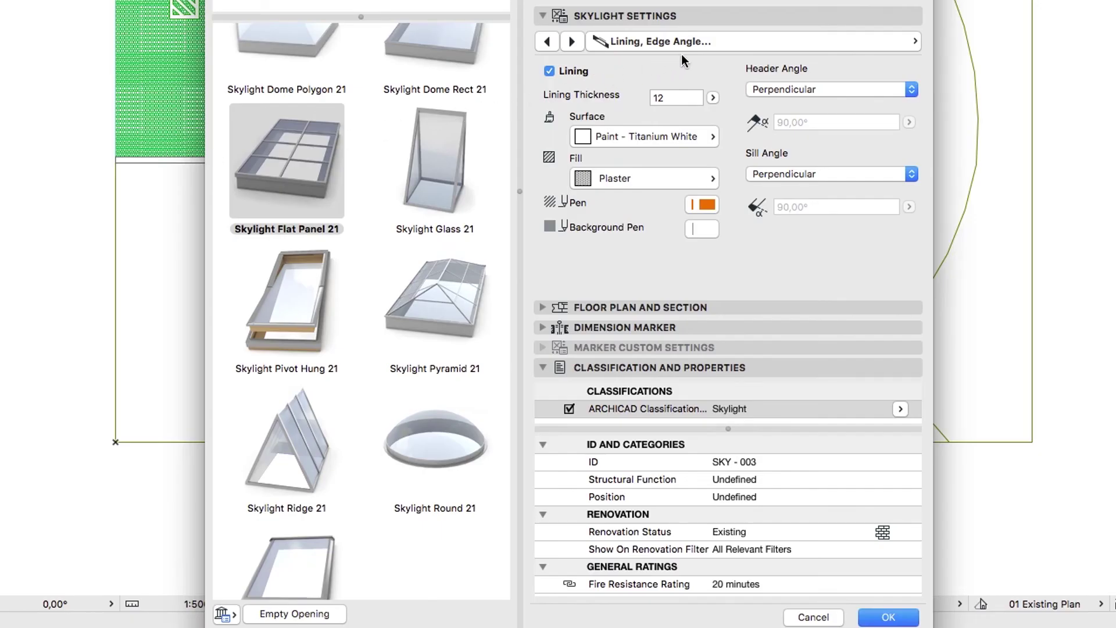
{"action": "left_click", "coordinate": [725, 42]}
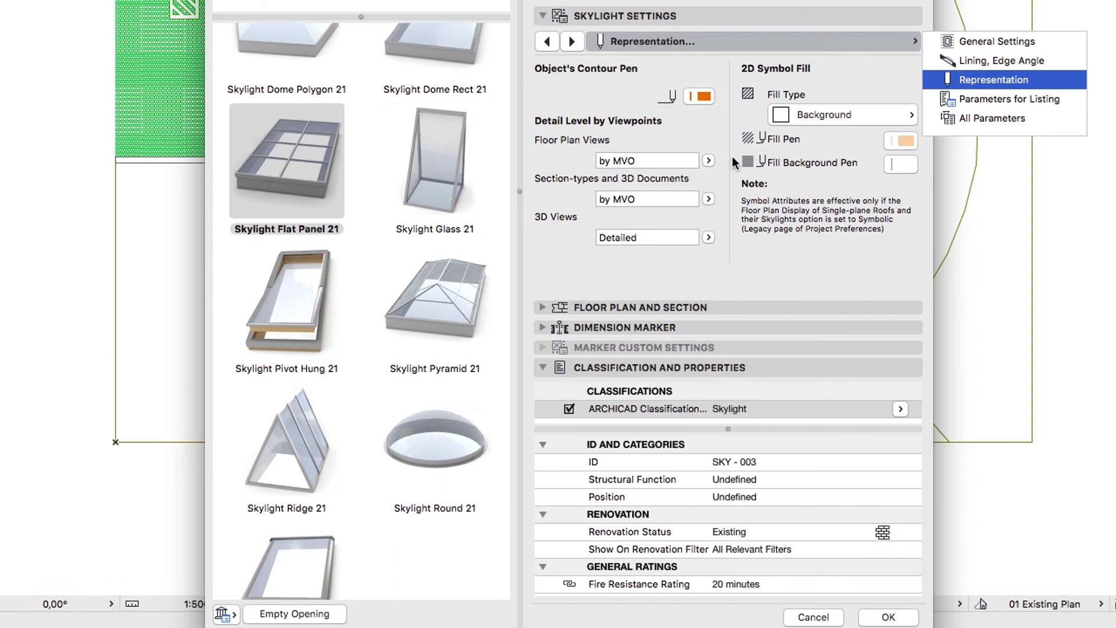
{"action": "left_click", "coordinate": [714, 161]}
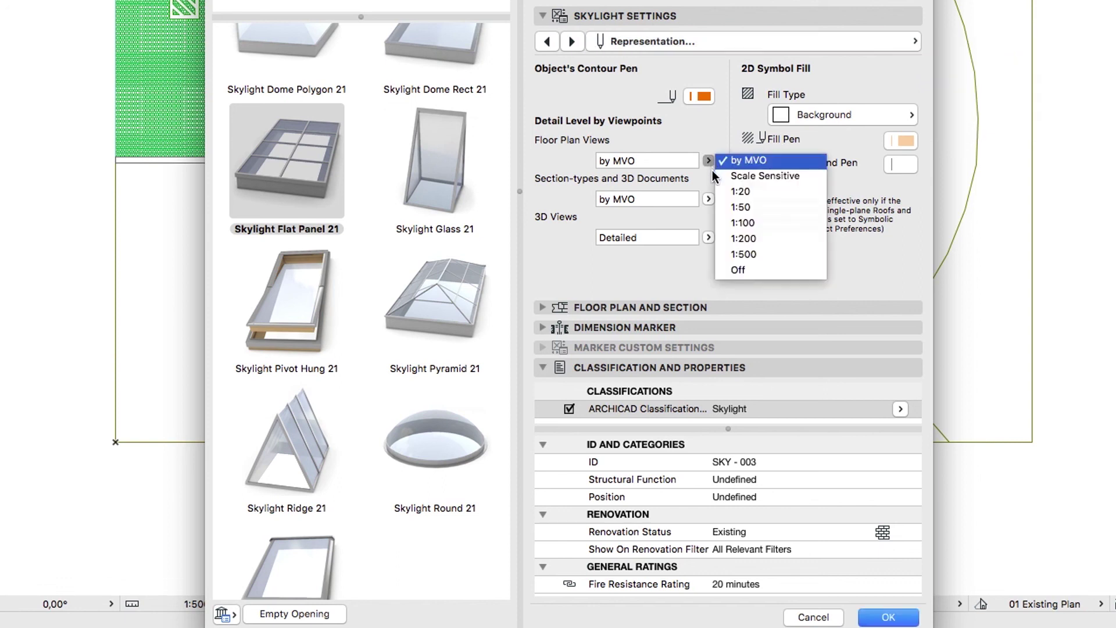
{"action": "left_click", "coordinate": [722, 227]}
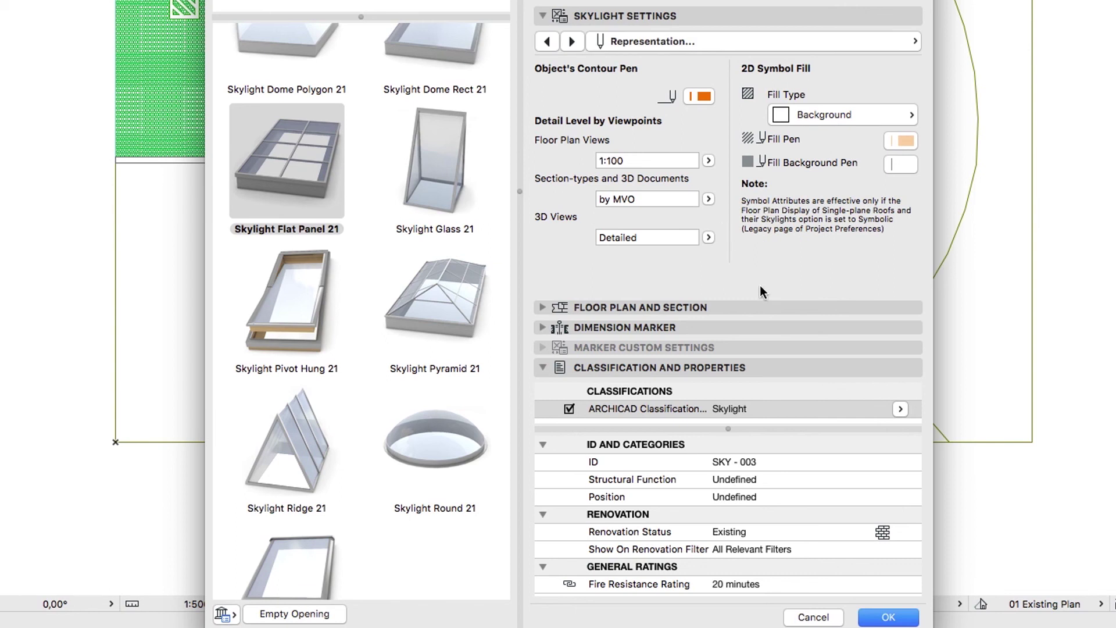